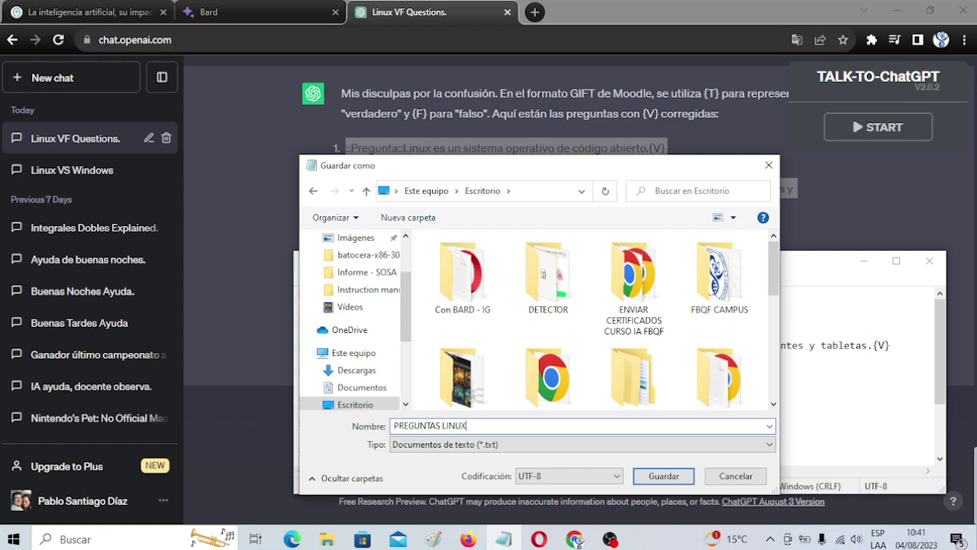
Save the Linux questions to the desktop as a UTF-8 text file named PREGUNTAS LINUX.
click(664, 476)
Switch to the UNJu Virtual site and open the main page of the course "La inteligencia artificial, su impacto en la educación superior".
click(115, 17)
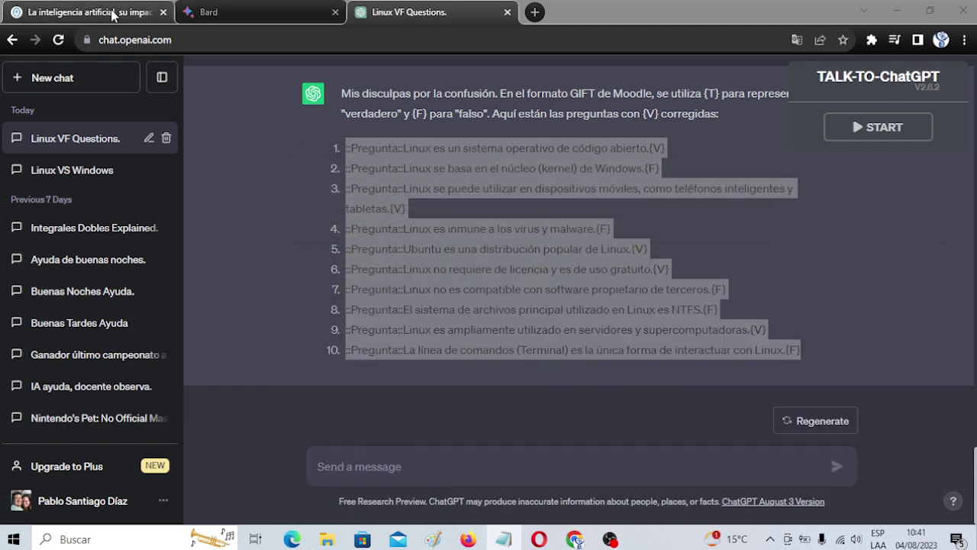
scroll(625, 226, up, 5)
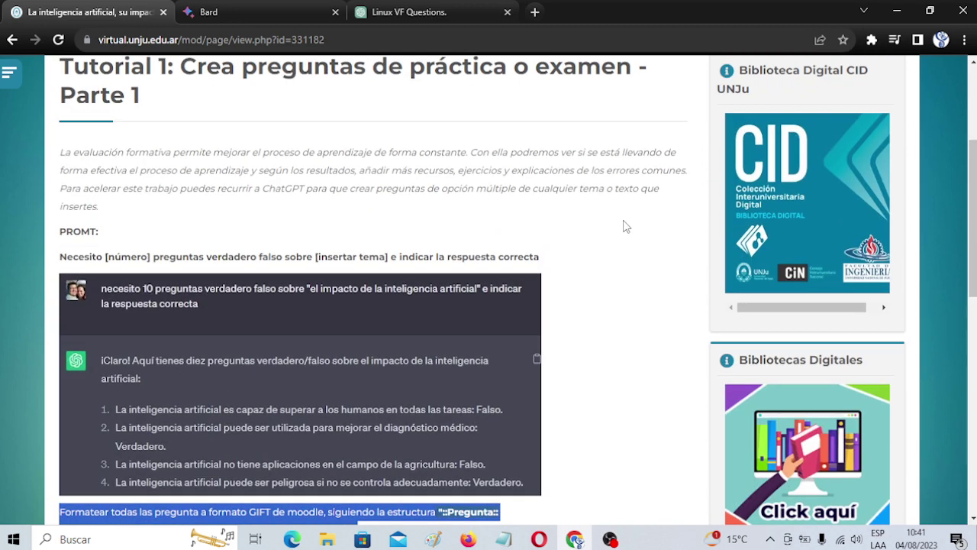
scroll(625, 226, up, 3)
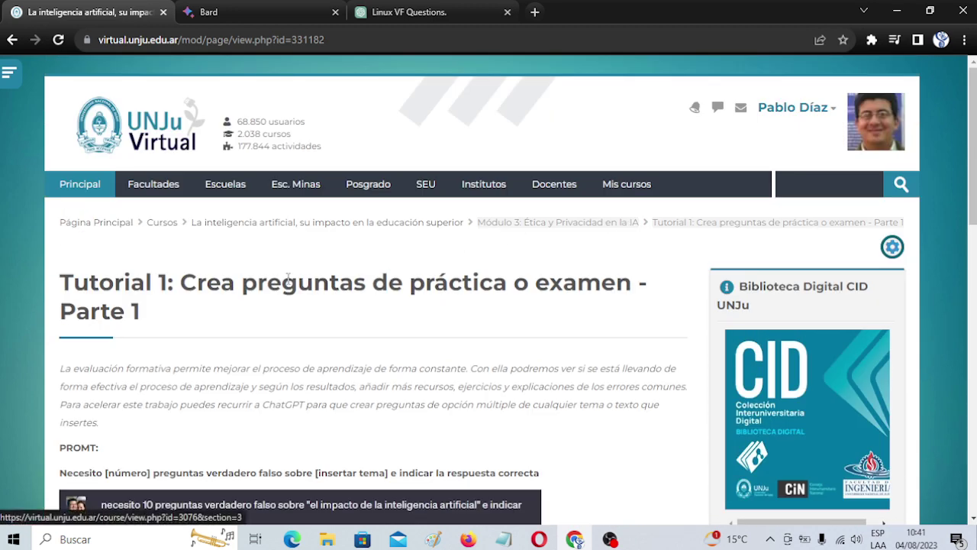
click(400, 225)
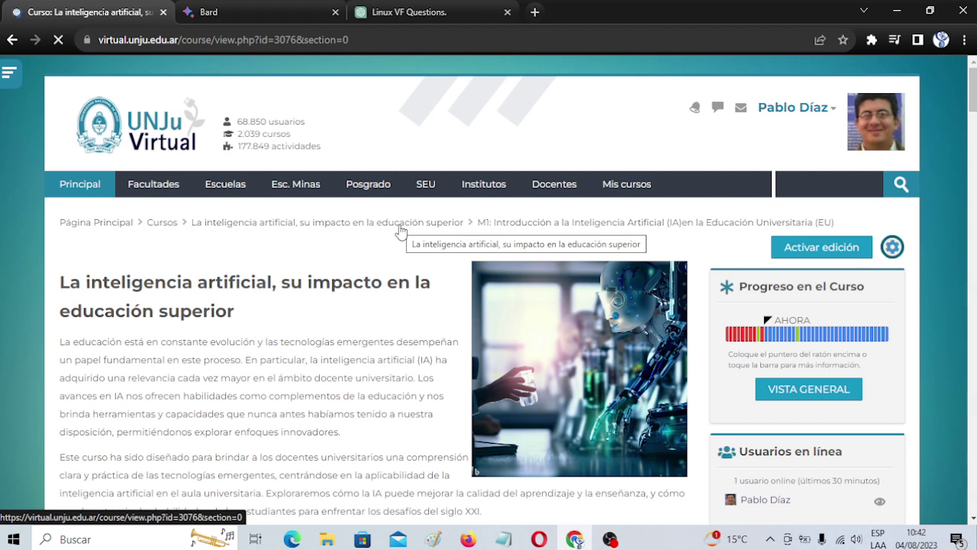
Open the questions of the course's question bank through the full course administration and look over the available categories.
click(892, 247)
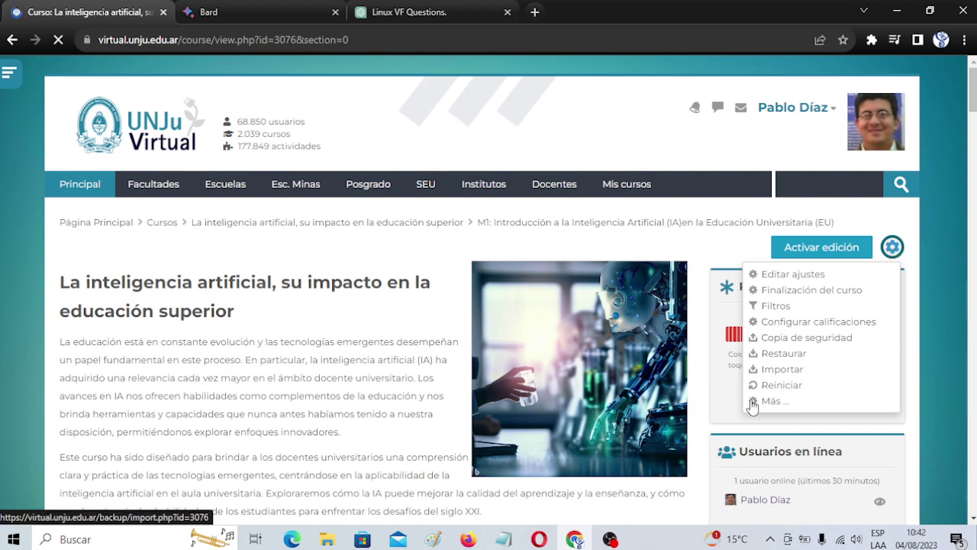
click(772, 401)
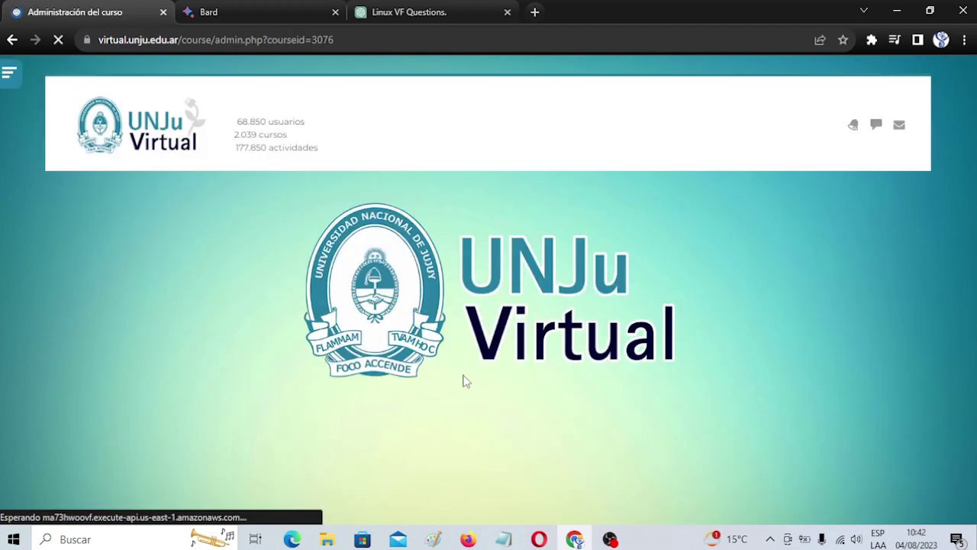
scroll(412, 364, down, 1)
scroll(388, 366, down, 3)
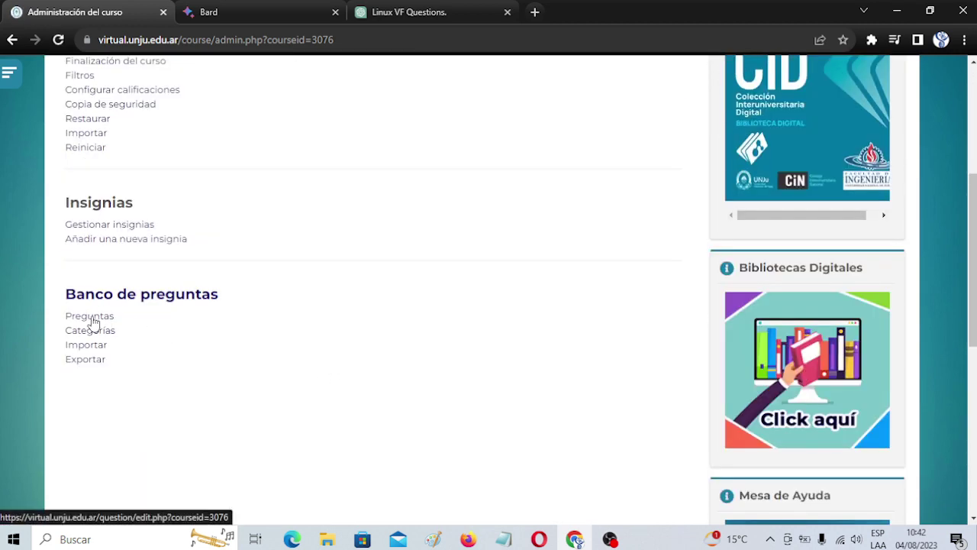
click(90, 316)
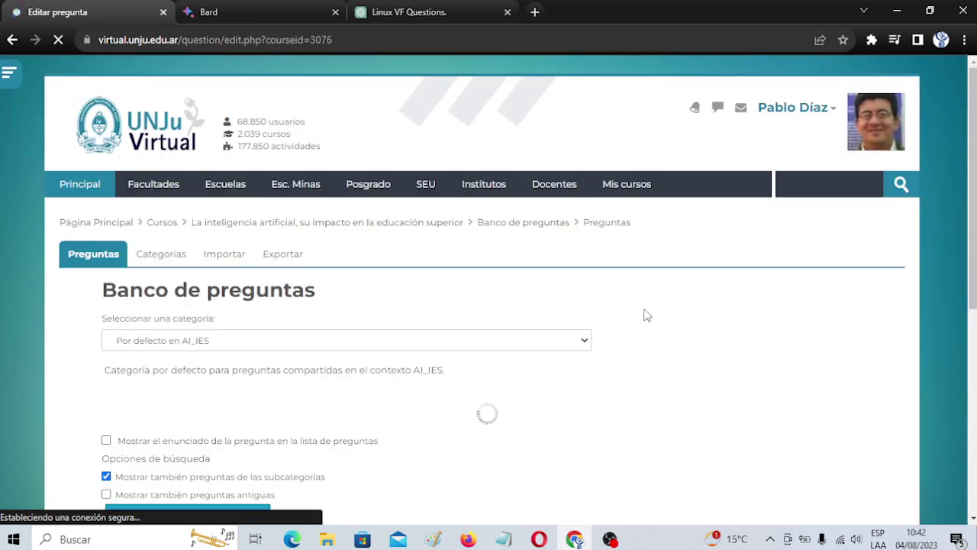
scroll(646, 313, down, 2)
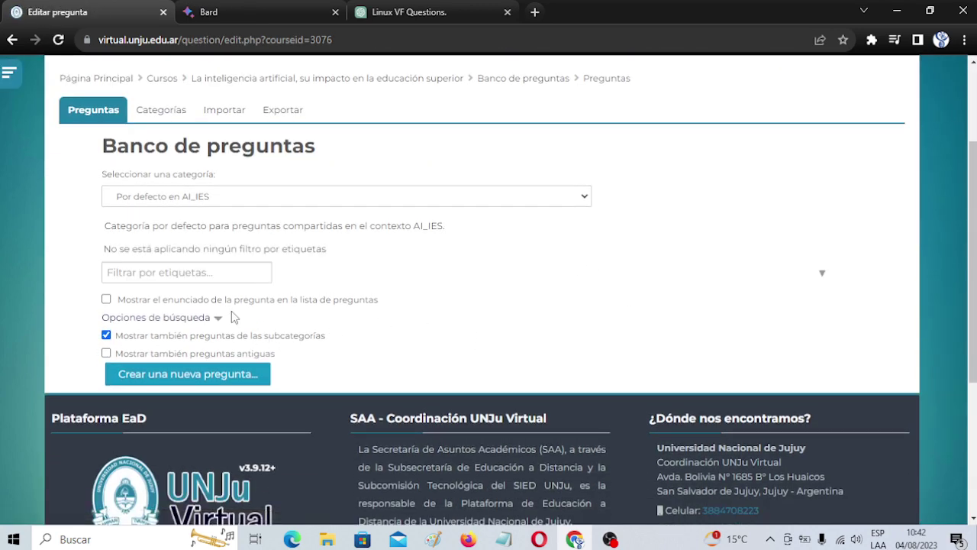
click(574, 198)
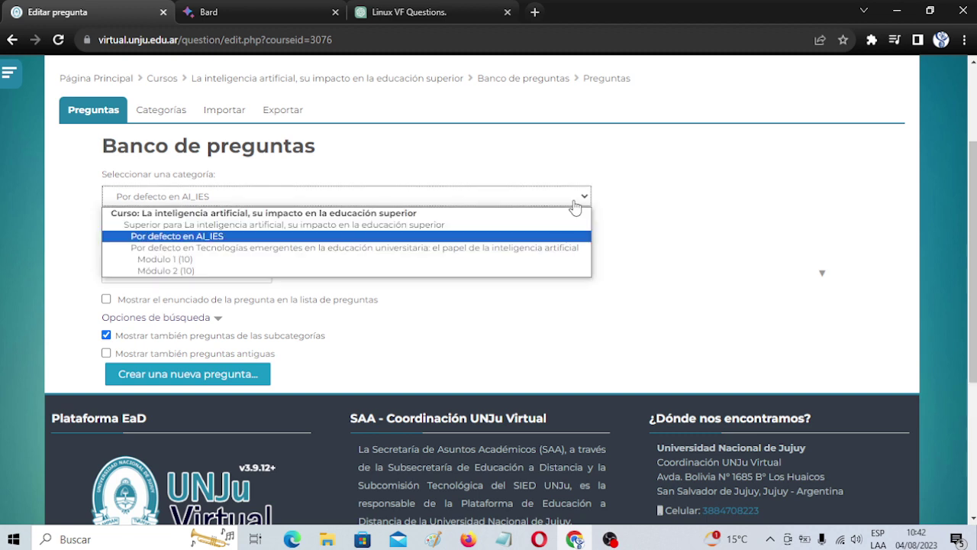
click(626, 189)
Add a question category named LINUX under the parent category "Por defecto en AI_IES".
click(172, 113)
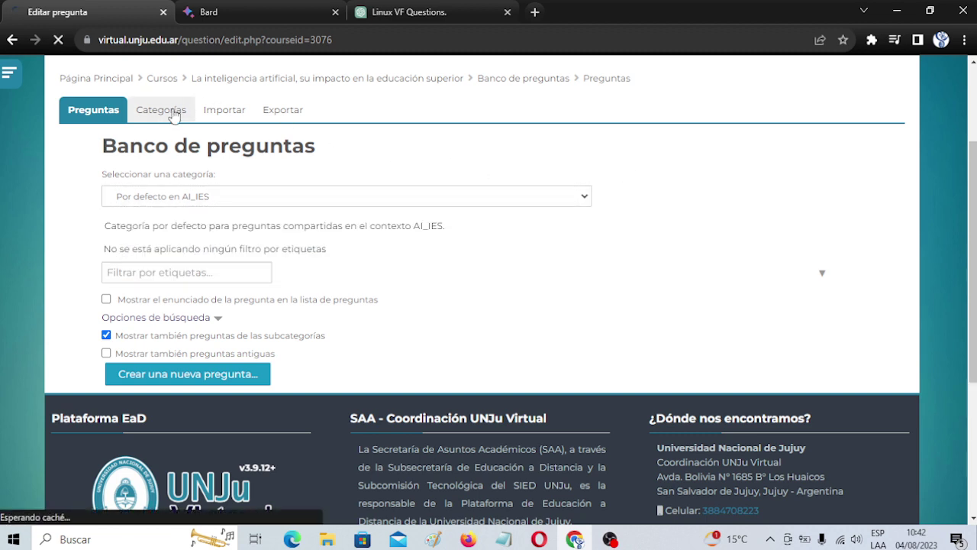
scroll(463, 222, down, 5)
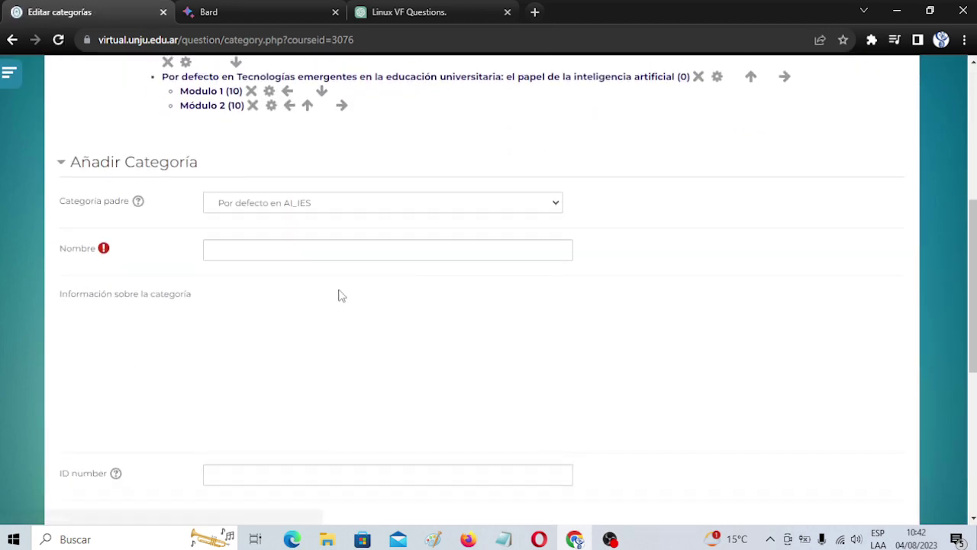
click(335, 249)
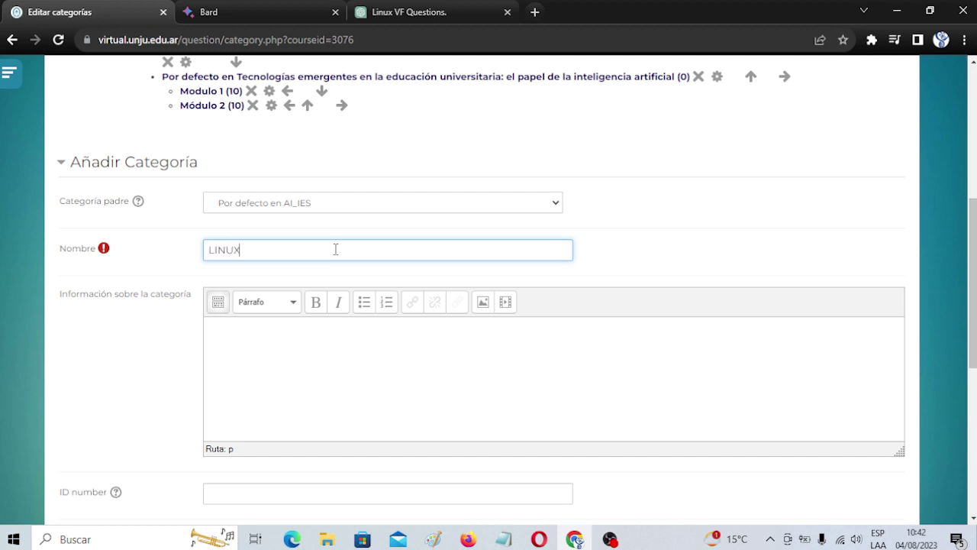
scroll(179, 405, down, 3)
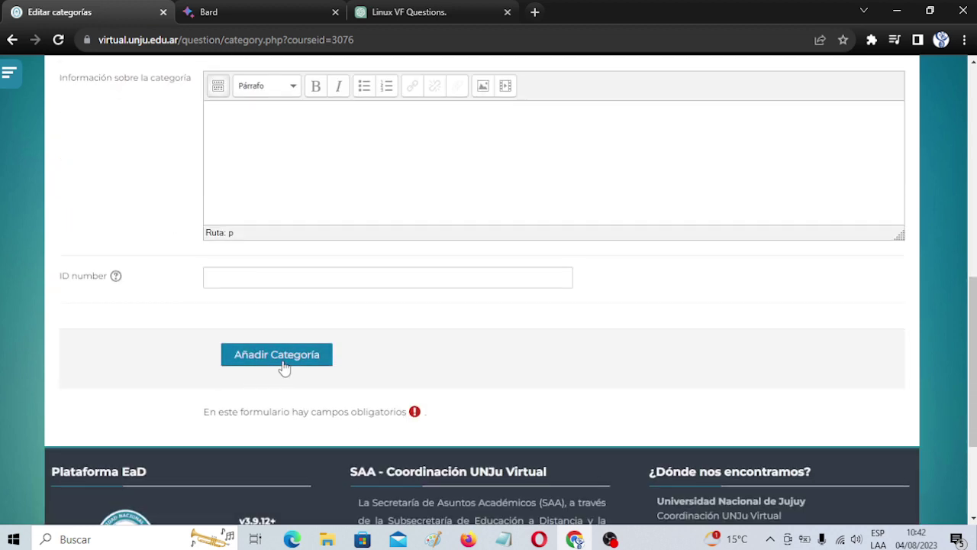
click(284, 362)
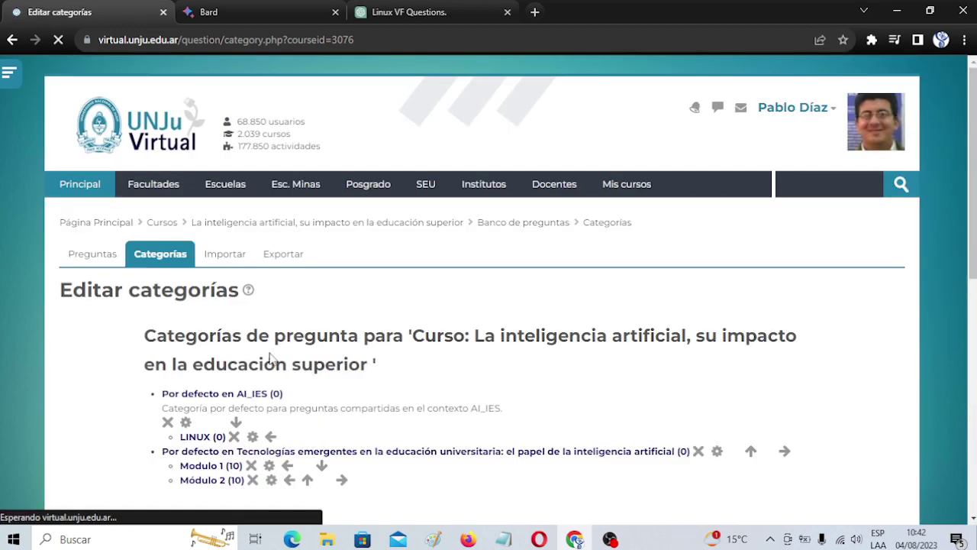
Open the question import form and choose Formato GIFT as the file format.
scroll(455, 354, down, 1)
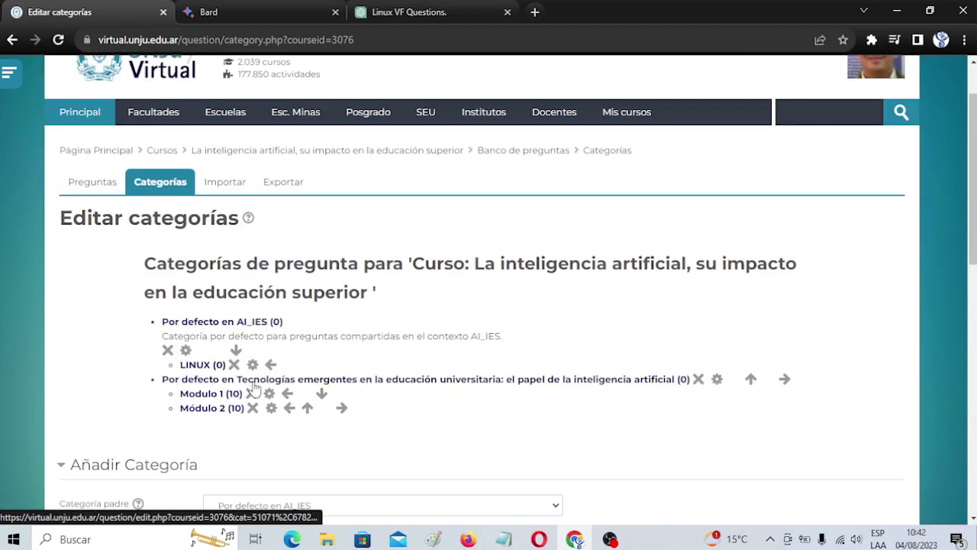
scroll(229, 386, down, 1)
scroll(229, 386, down, 2)
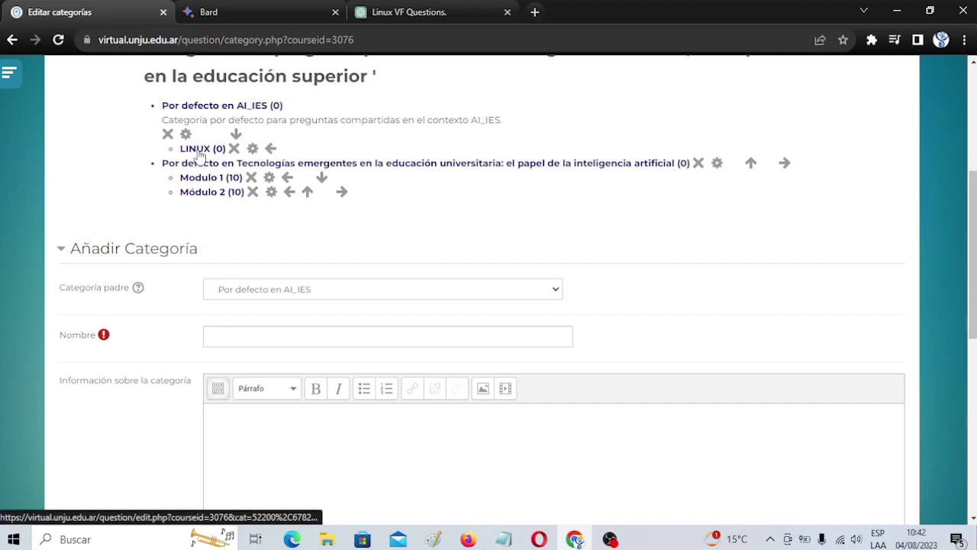
scroll(218, 195, up, 3)
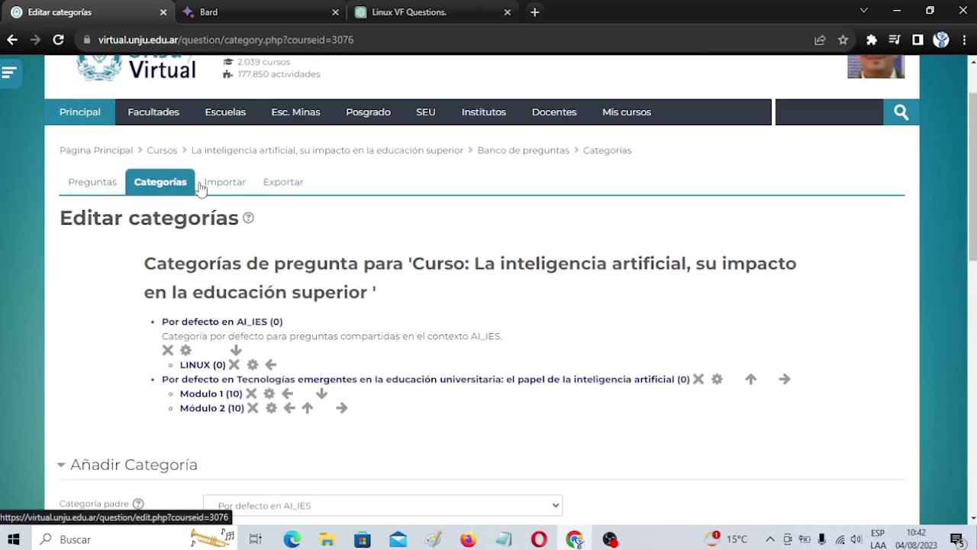
click(244, 189)
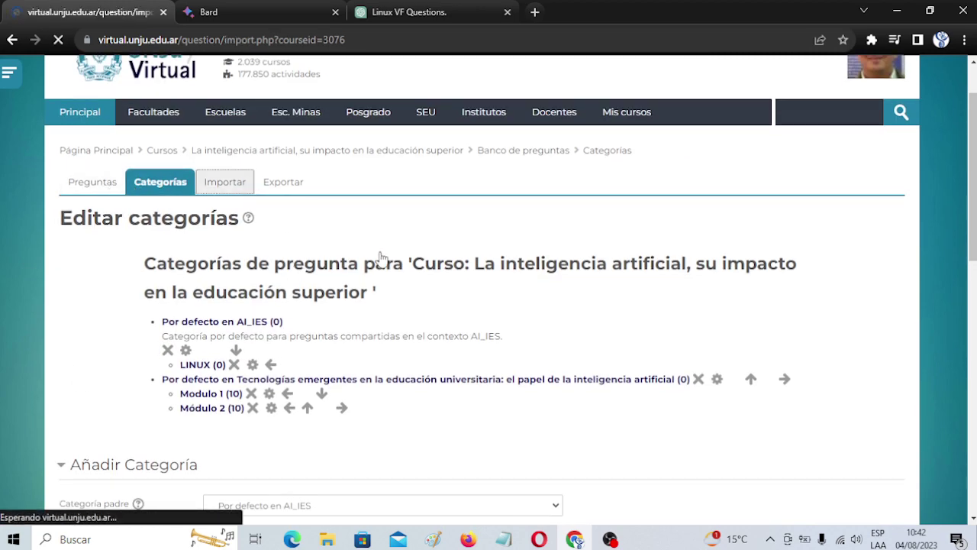
scroll(488, 280, down, 2)
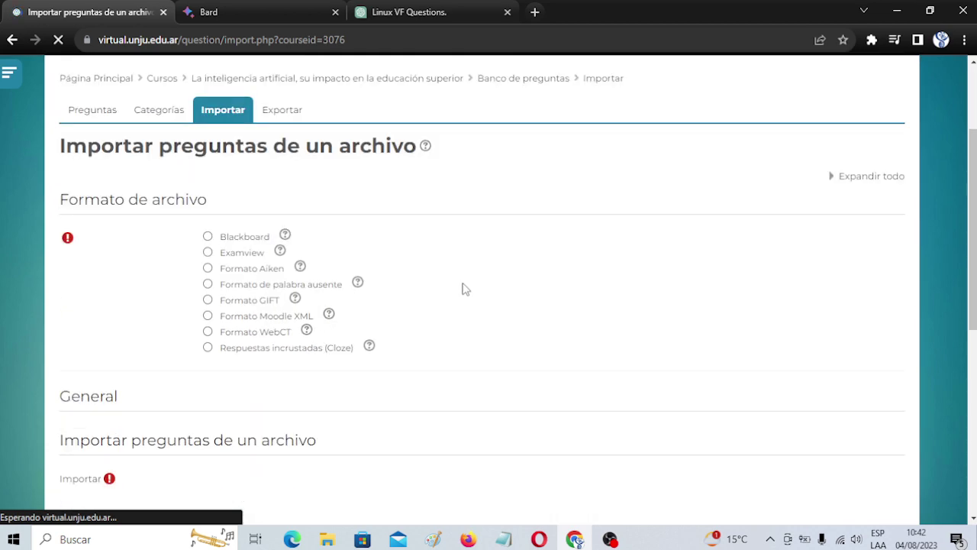
click(208, 302)
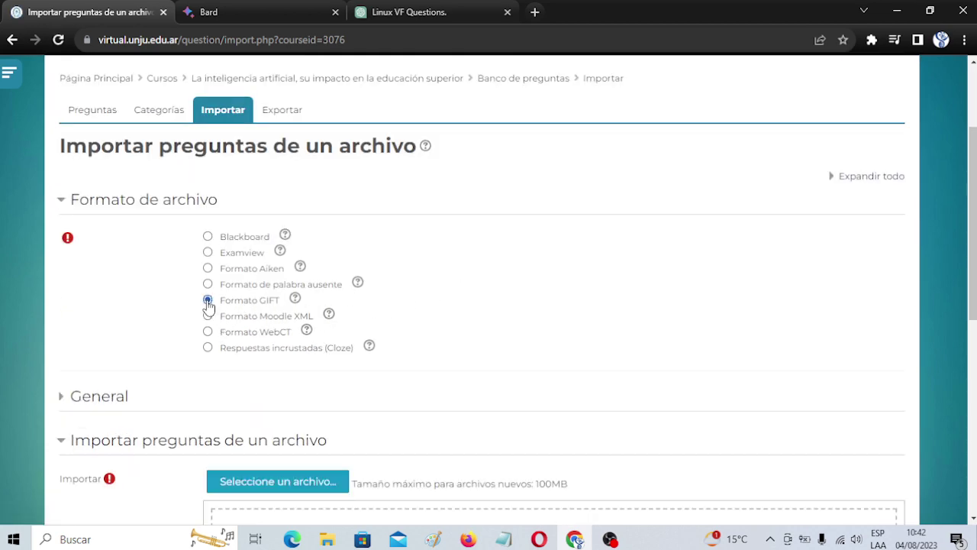
scroll(421, 299, down, 3)
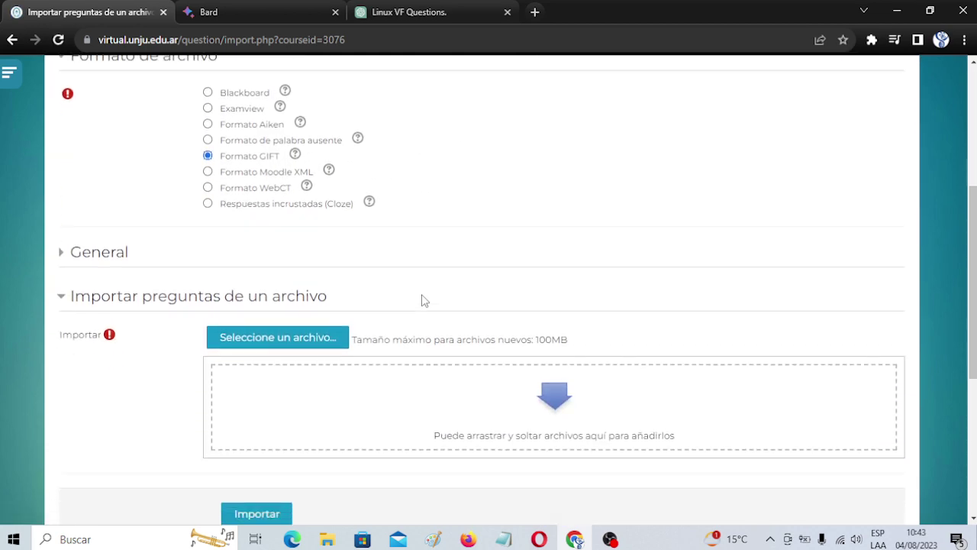
Upload PREGUNTAS LINUX.txt from the desktop as the file for the question import.
scroll(401, 298, up, 1)
click(307, 338)
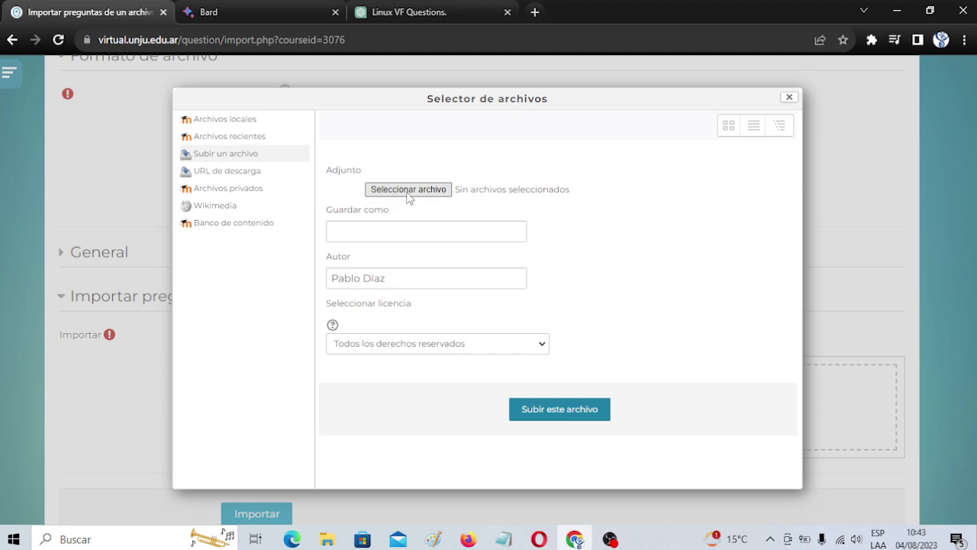
click(411, 190)
click(411, 191)
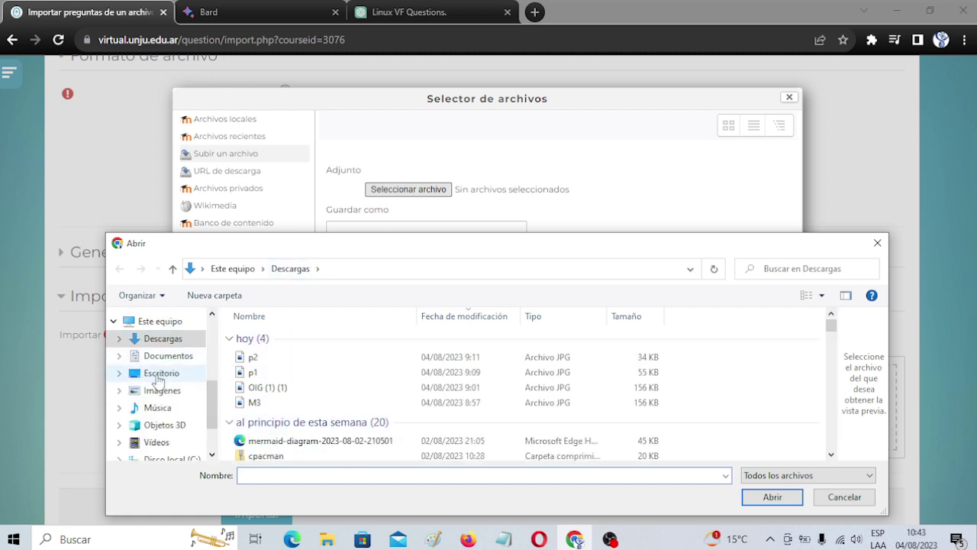
click(160, 375)
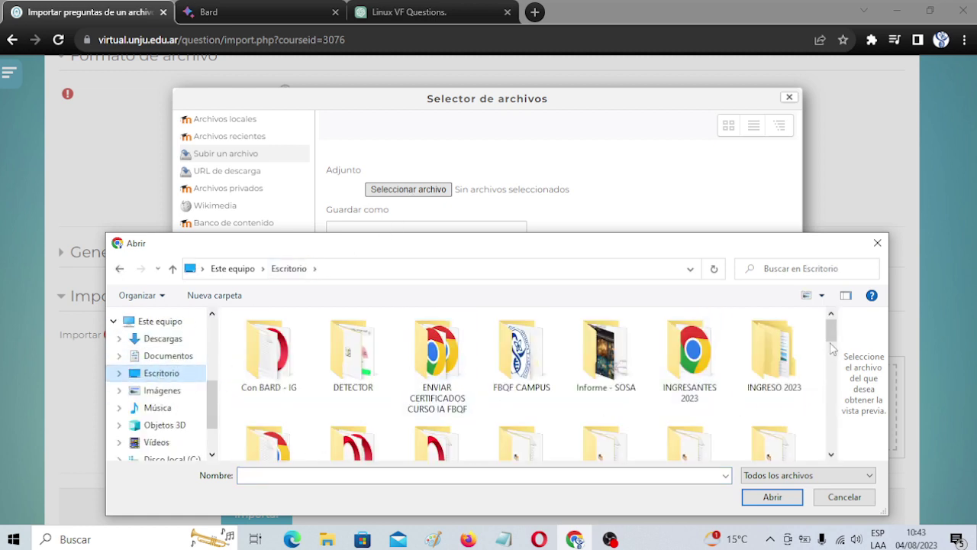
drag(832, 332, 823, 454)
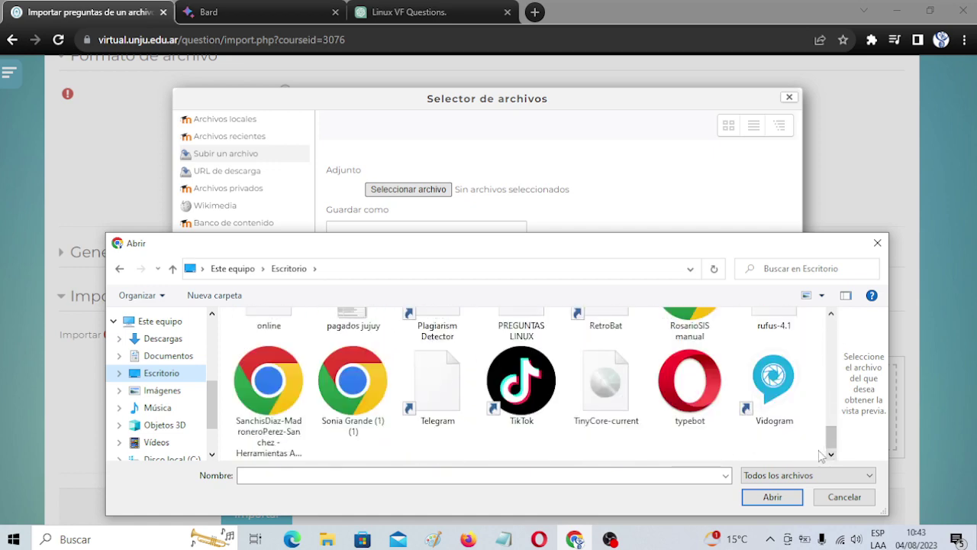
click(519, 474)
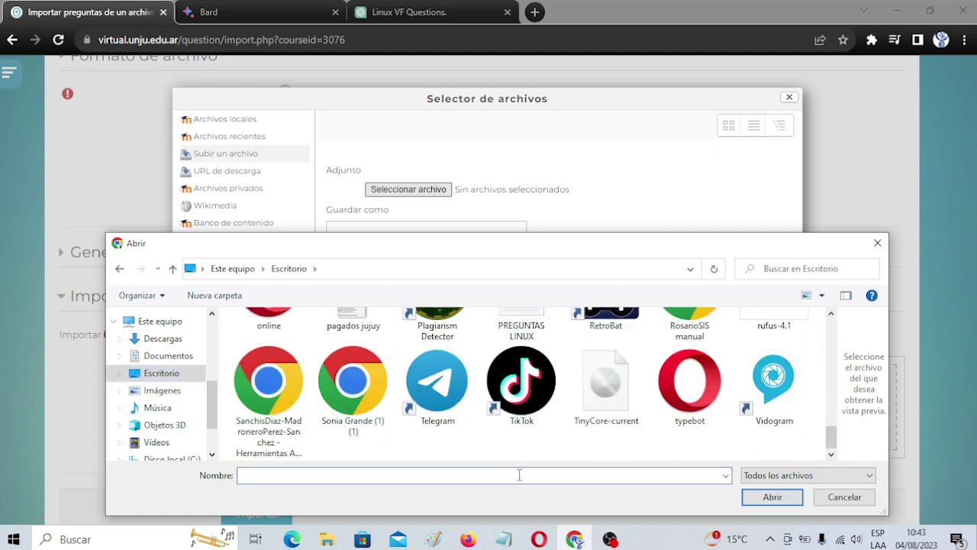
text(PRE)
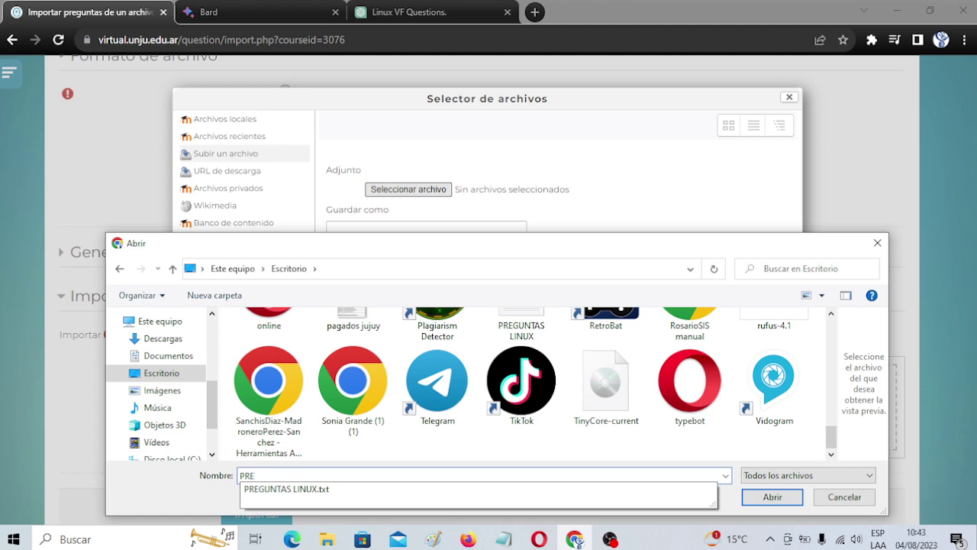
key(Down)
key(Return)
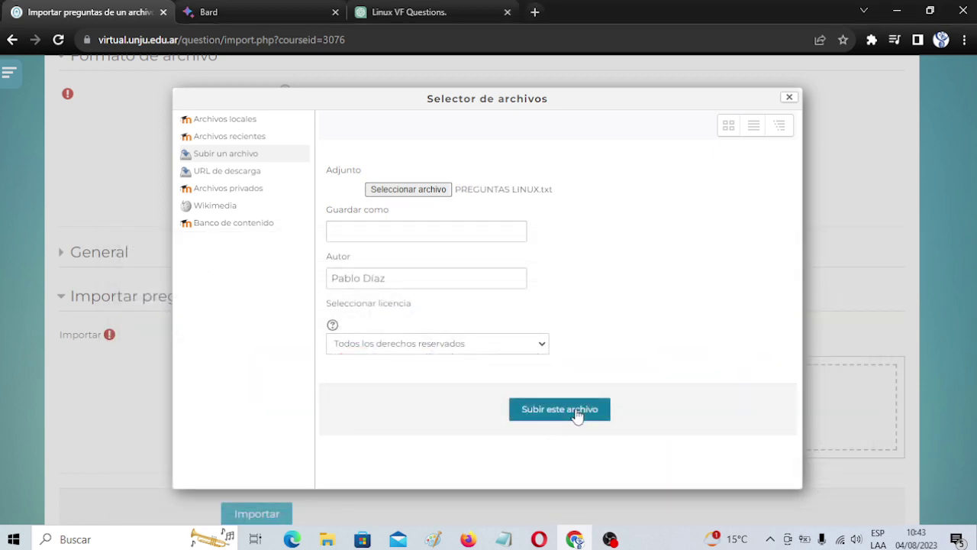
click(562, 410)
Import the questions from the uploaded file and continue to the question bank list.
click(260, 513)
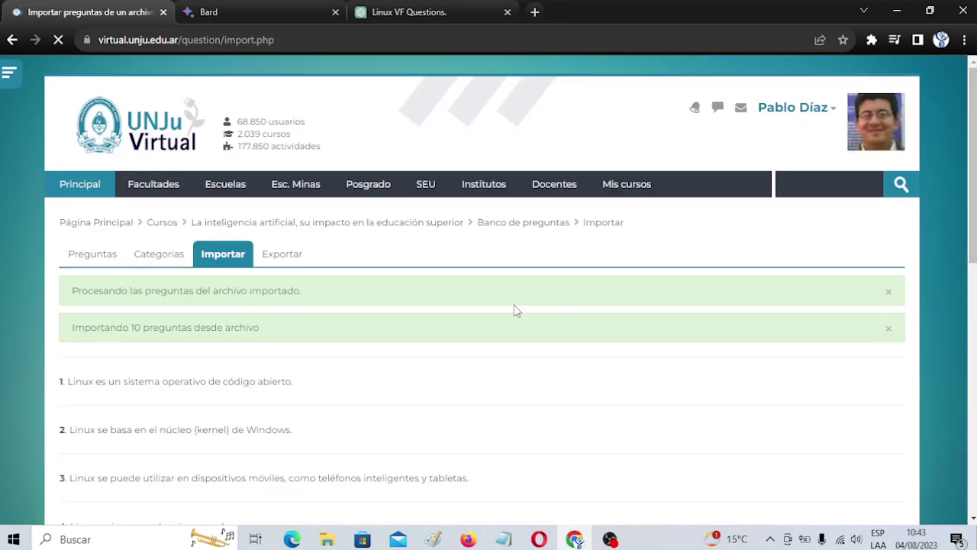
scroll(279, 338, down, 8)
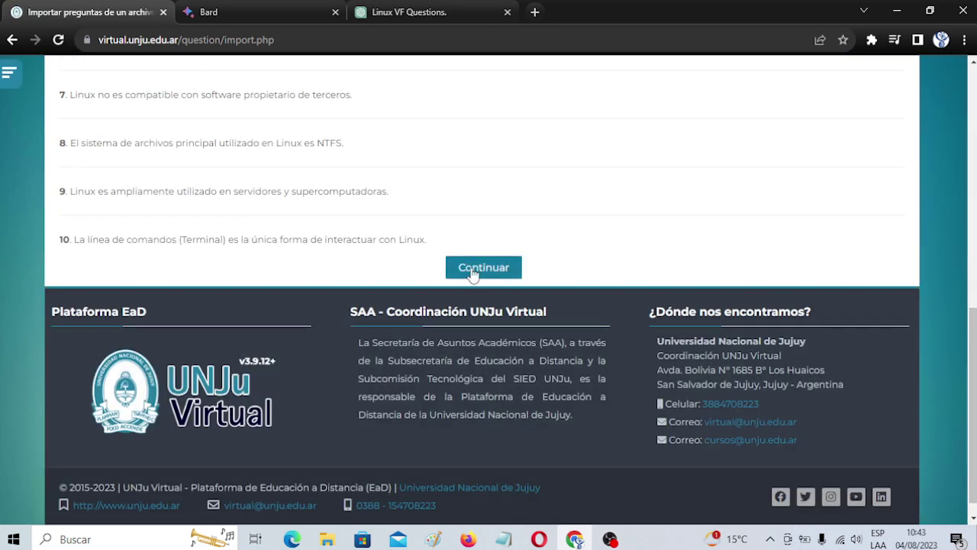
click(474, 274)
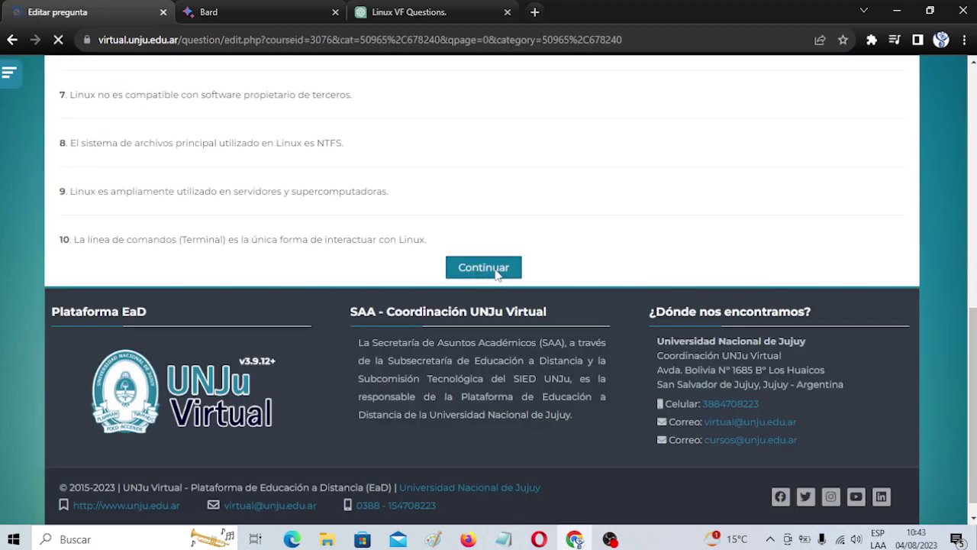
scroll(517, 258, down, 4)
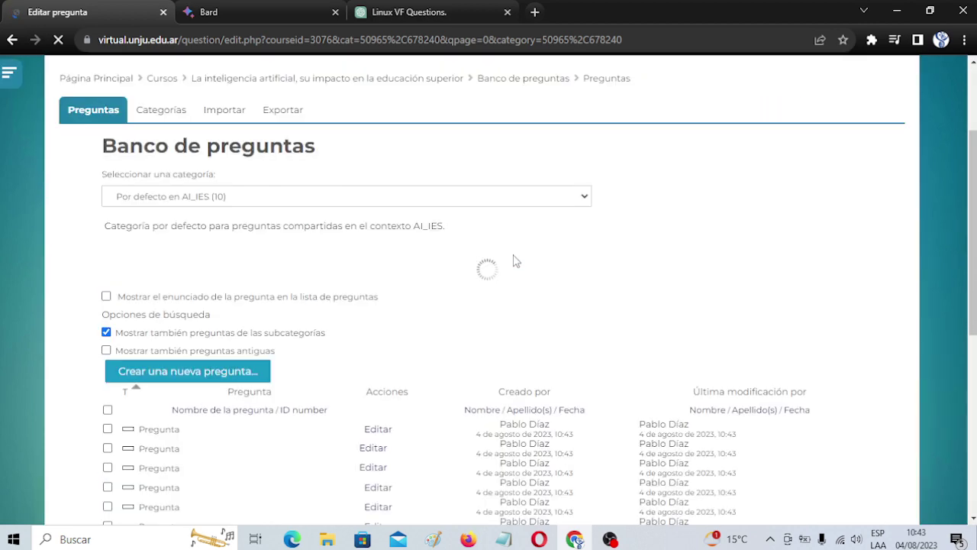
scroll(511, 255, down, 2)
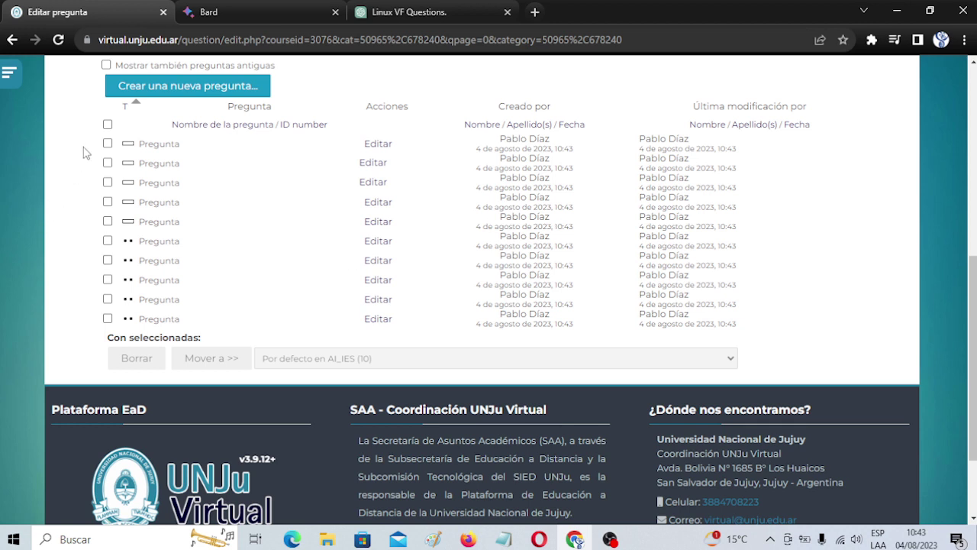
Move the five true/false questions from "Por defecto en AI_IES" to the LINUX category.
click(107, 241)
click(107, 260)
click(108, 279)
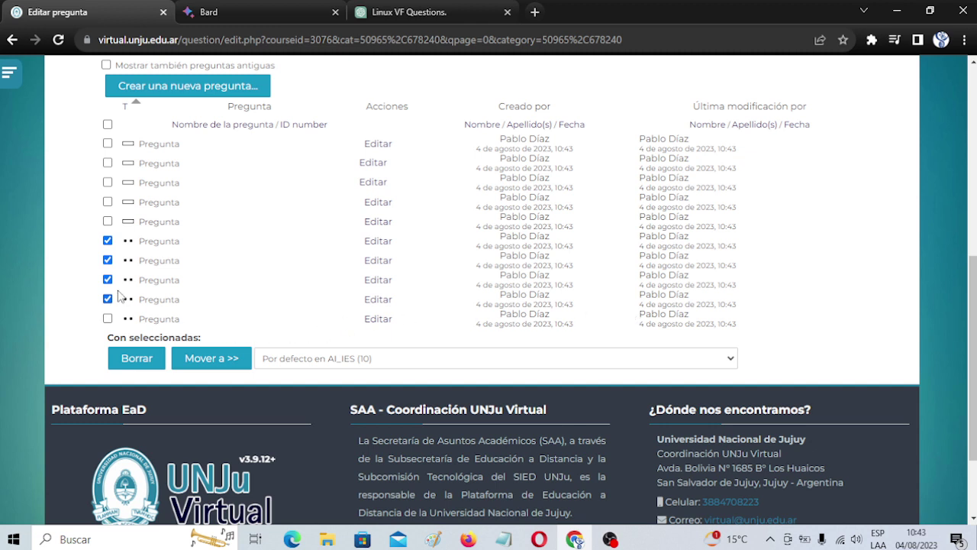
click(108, 318)
click(710, 368)
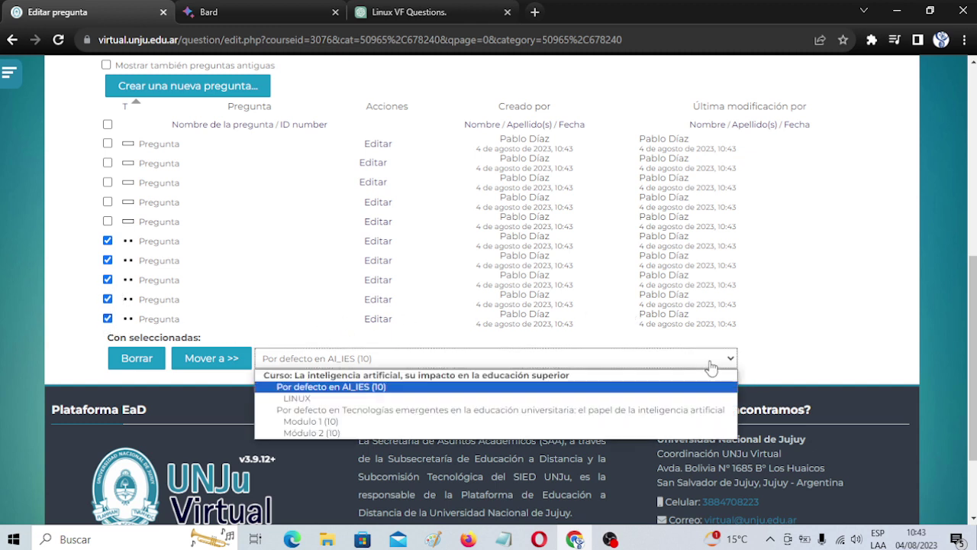
click(658, 400)
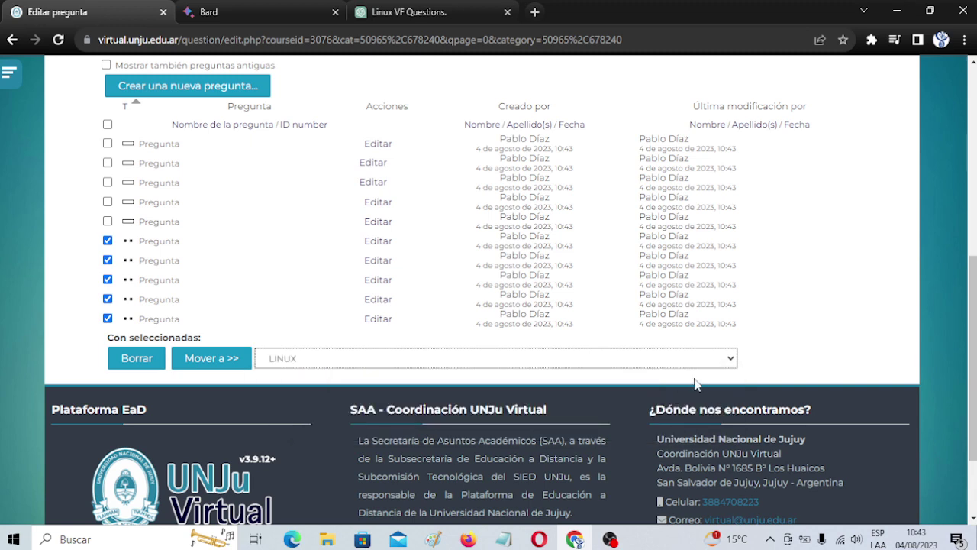
click(229, 359)
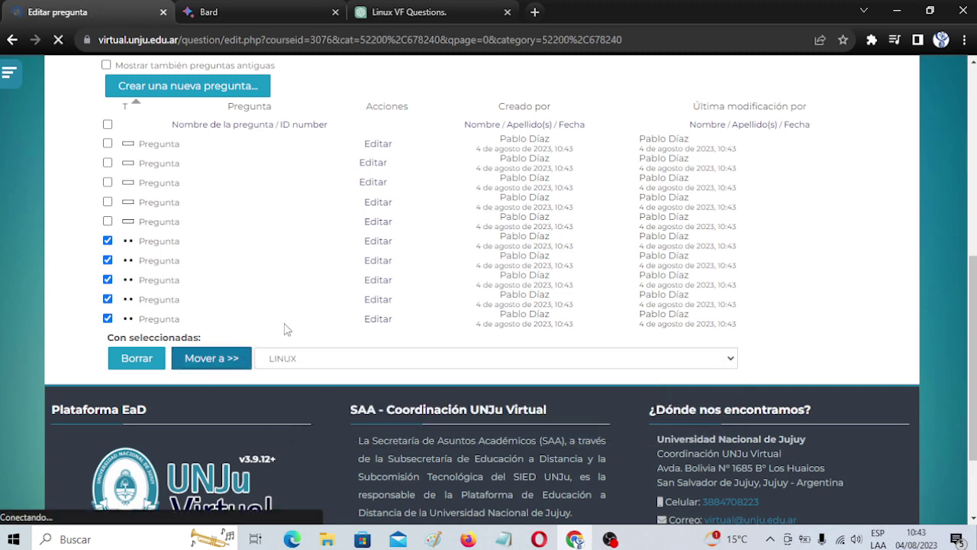
scroll(512, 345, down, 5)
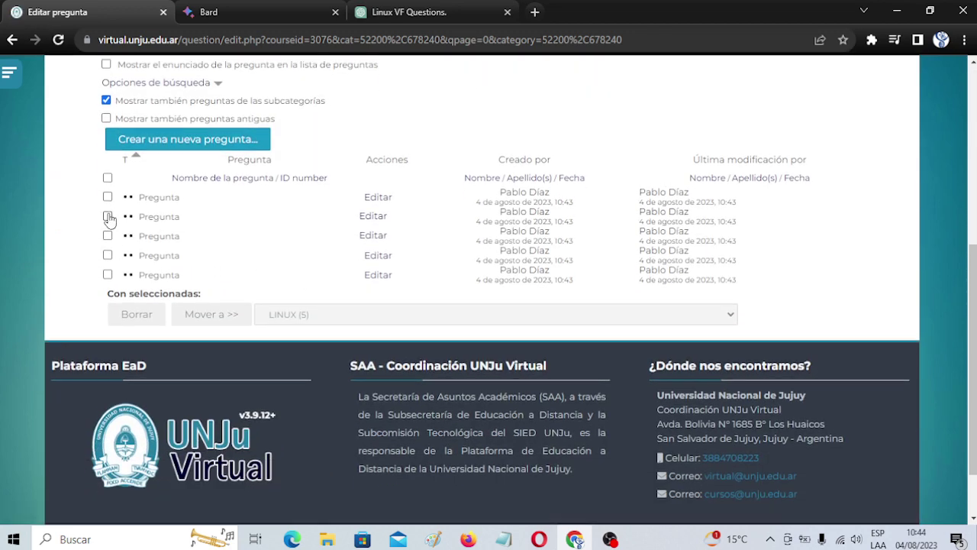
click(108, 196)
click(108, 216)
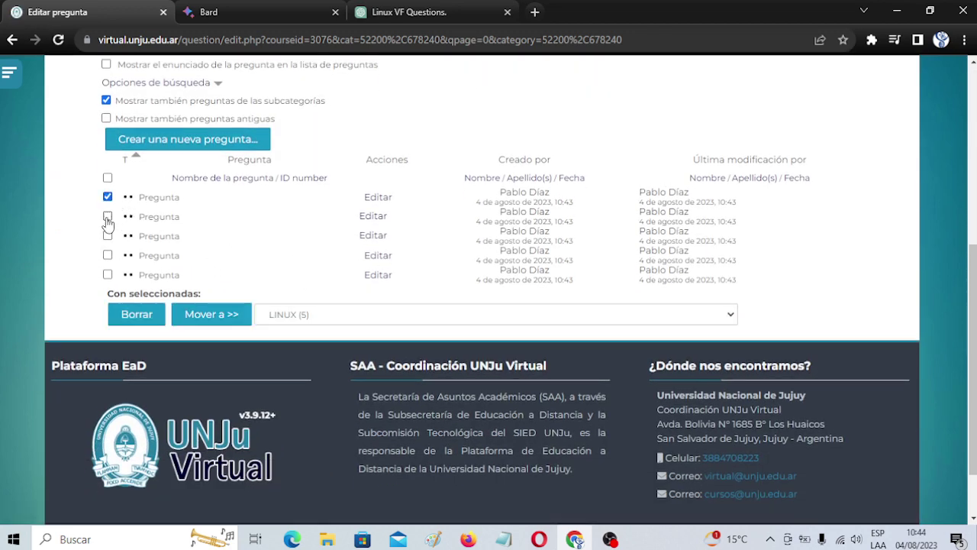
click(107, 236)
click(108, 256)
click(234, 317)
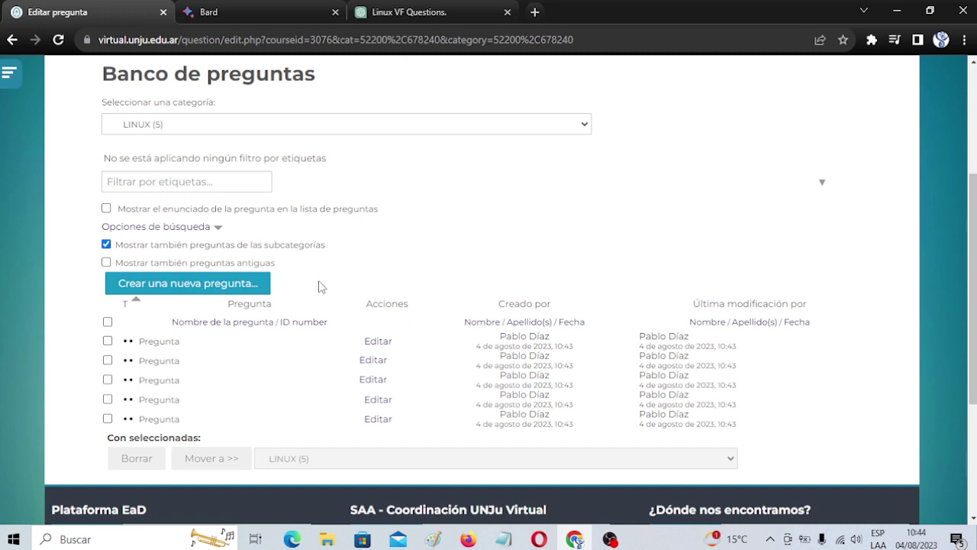
Show the questions of the category "Por defecto en AI_IES" in the question bank.
scroll(321, 286, up, 1)
click(476, 197)
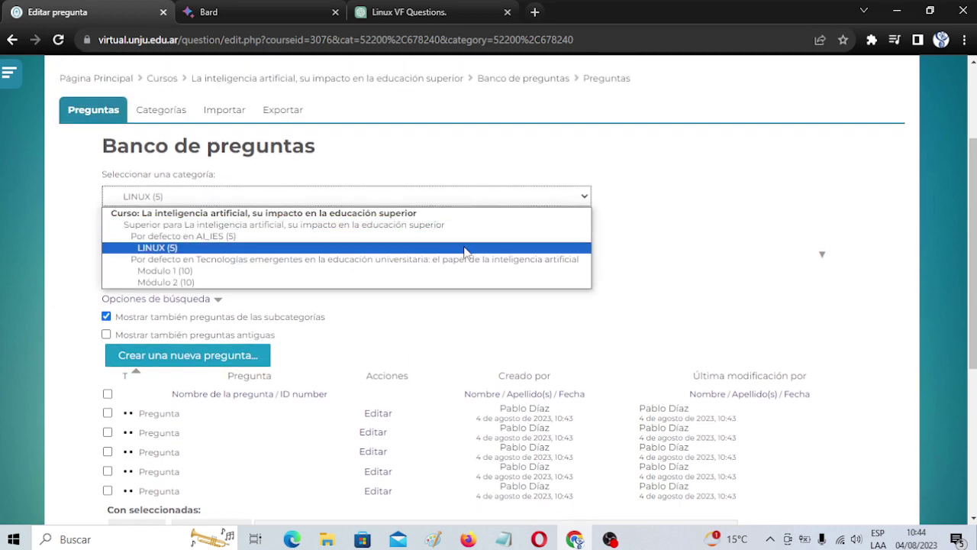
click(471, 236)
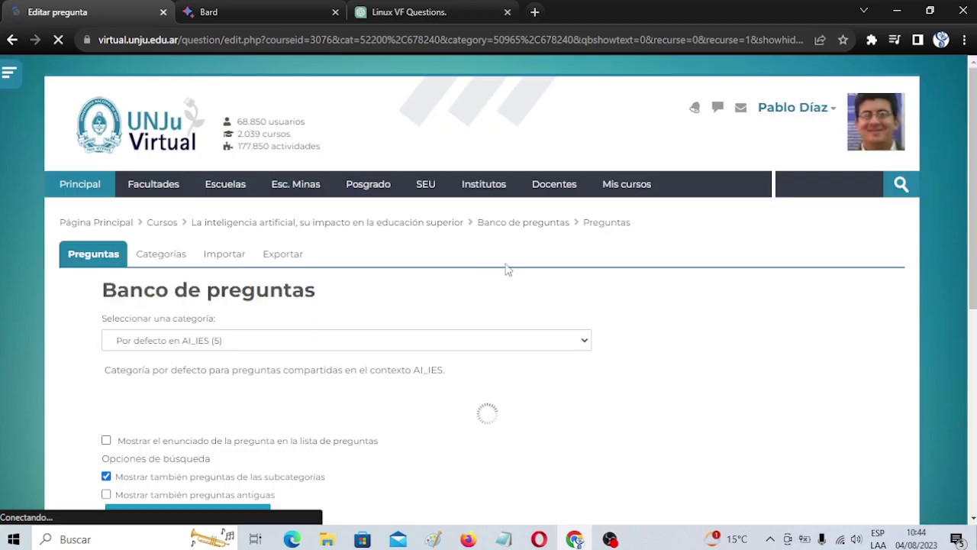
scroll(556, 305, down, 4)
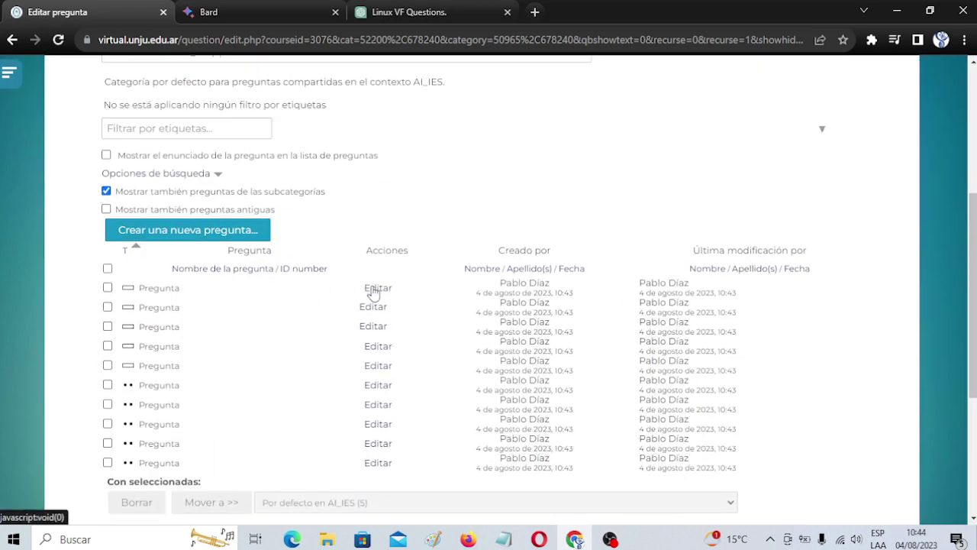
Move the five short-answer questions at the start of the list to the LINUX category.
click(156, 294)
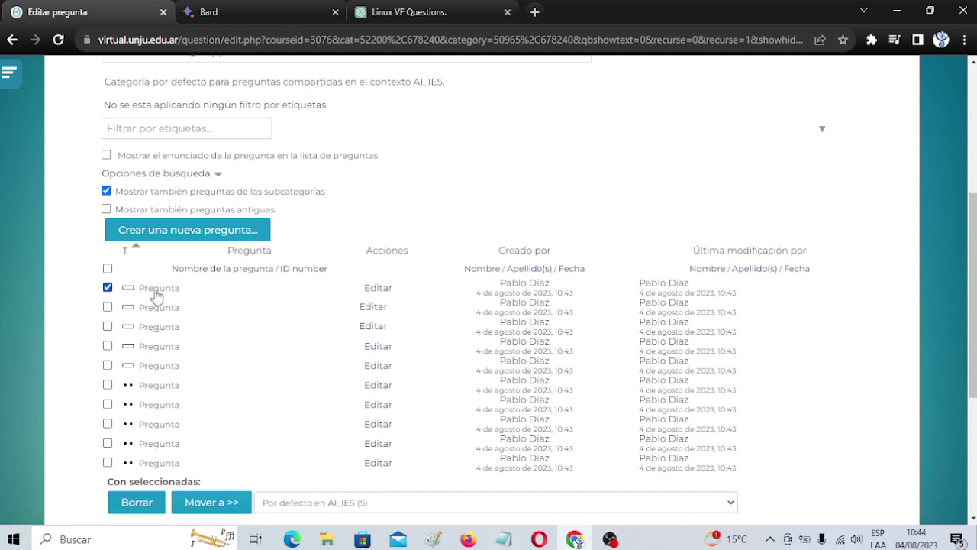
click(107, 326)
click(107, 346)
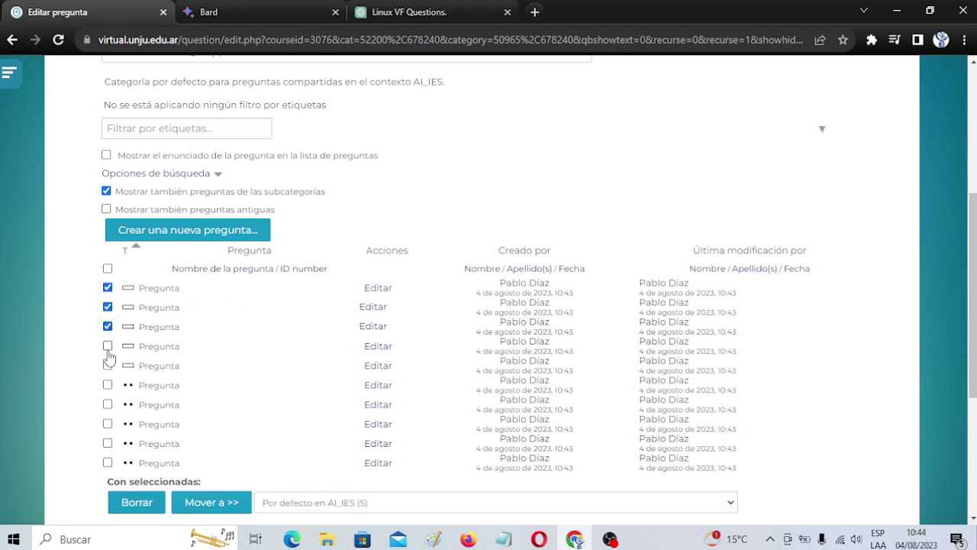
click(107, 366)
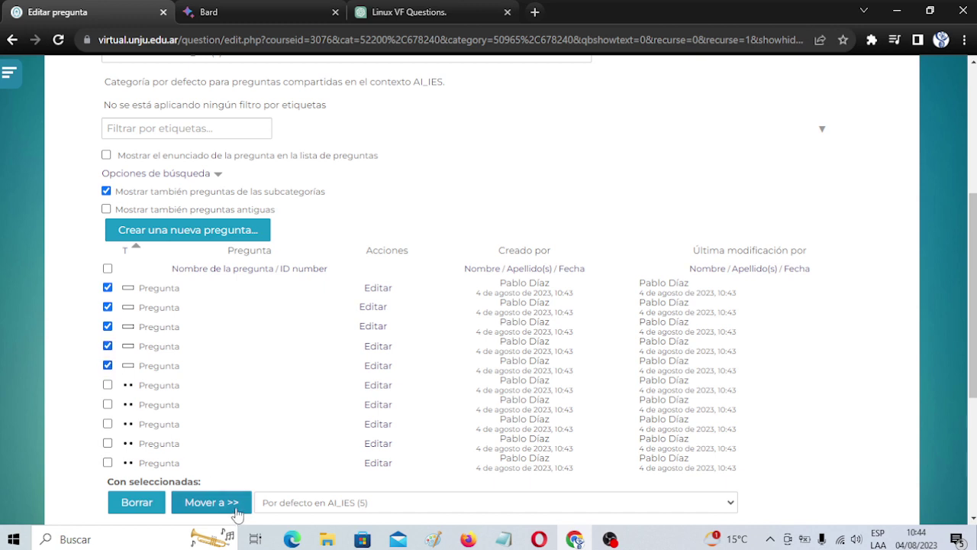
click(290, 503)
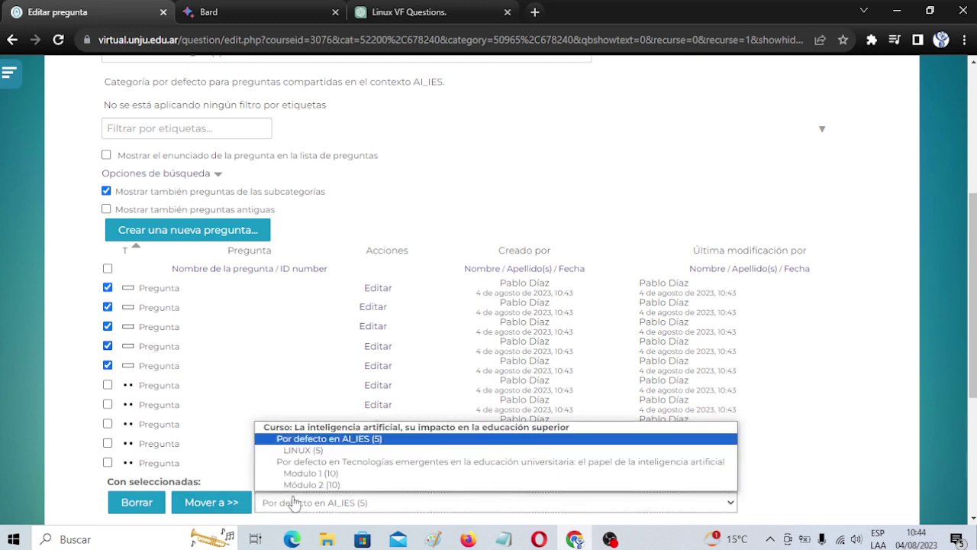
click(326, 452)
click(223, 505)
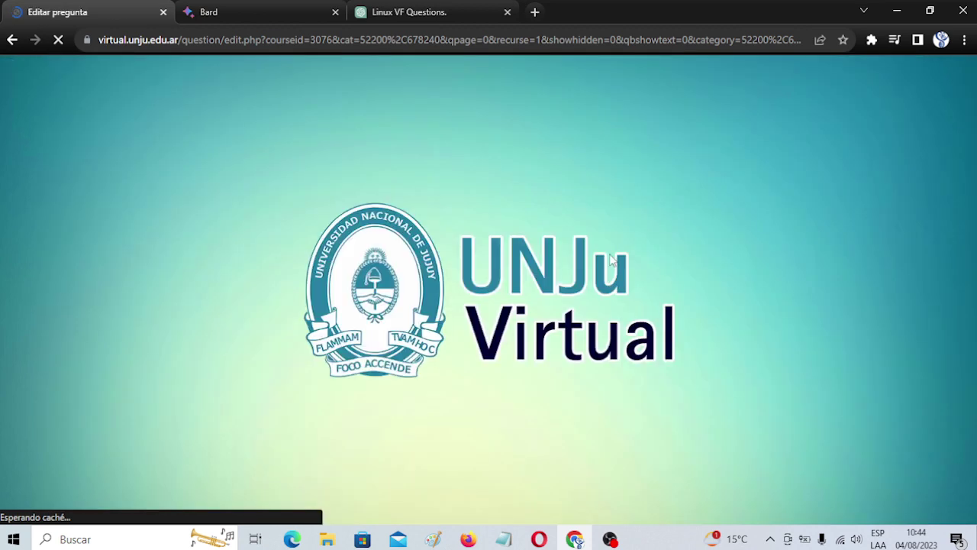
Preview the first short-answer question in the LINUX category, check its answer field, and close the preview.
scroll(573, 330, down, 4)
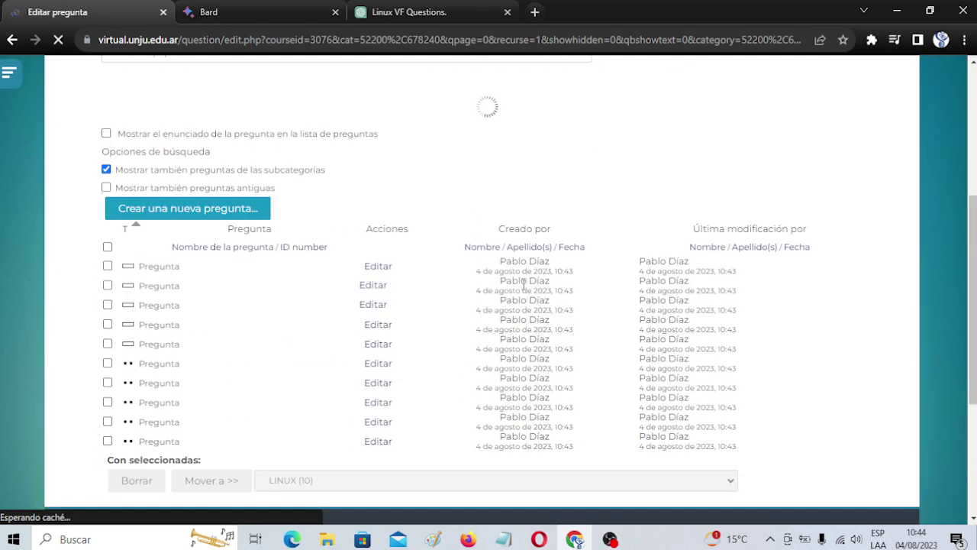
click(378, 269)
click(298, 340)
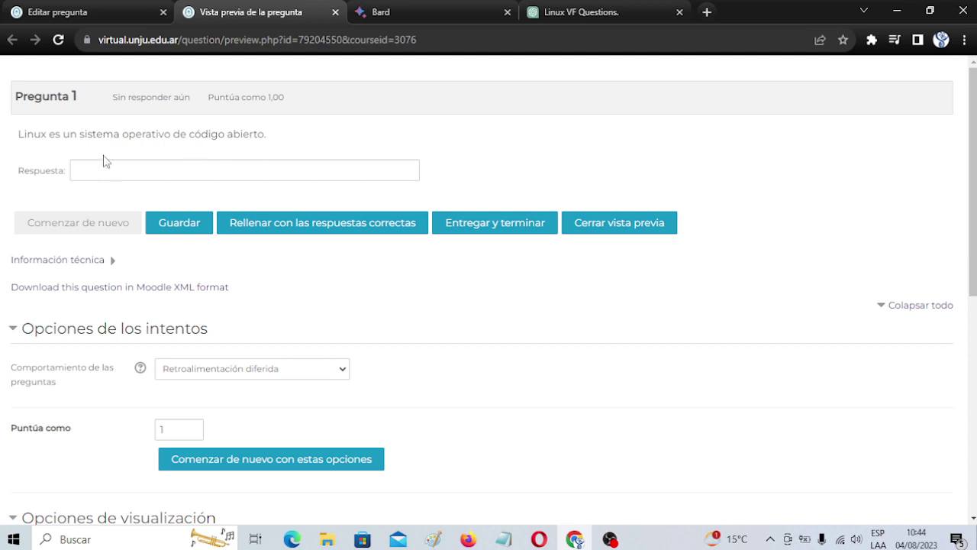
click(127, 172)
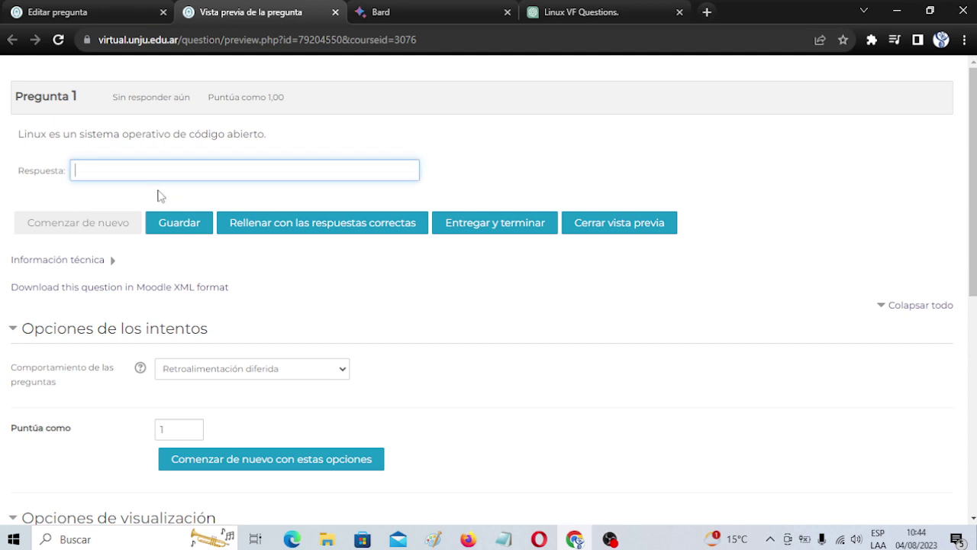
click(335, 13)
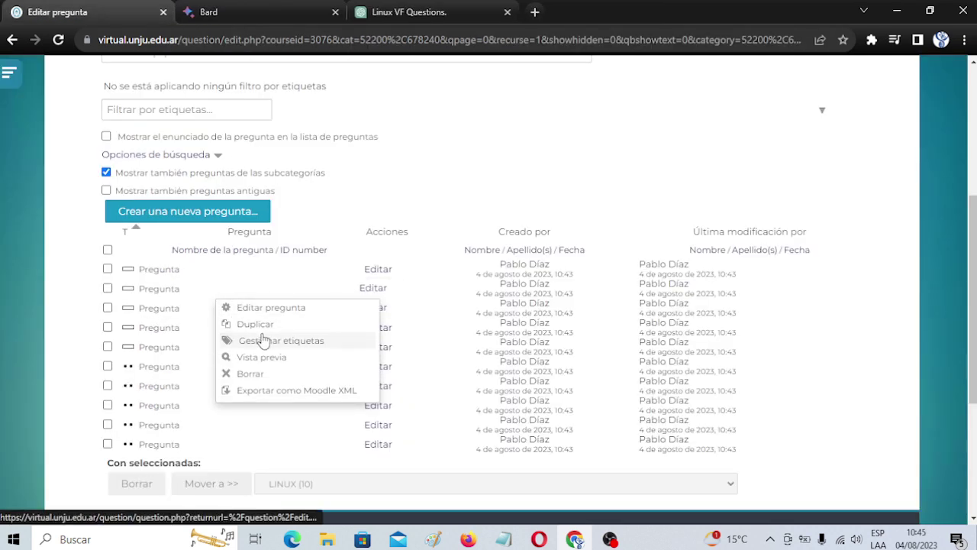
Preview the second and the fifth short-answer questions in the list, closing each preview after checking it.
click(264, 357)
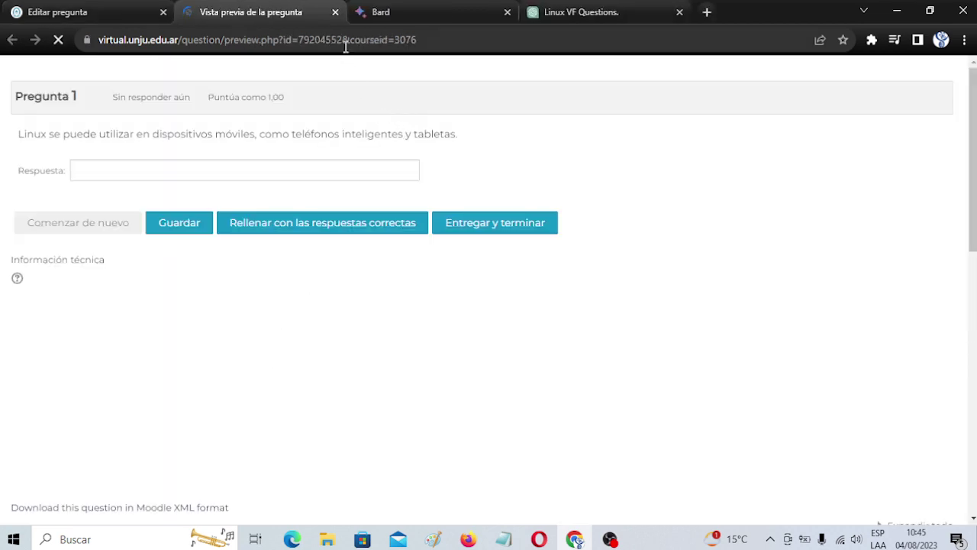
click(172, 351)
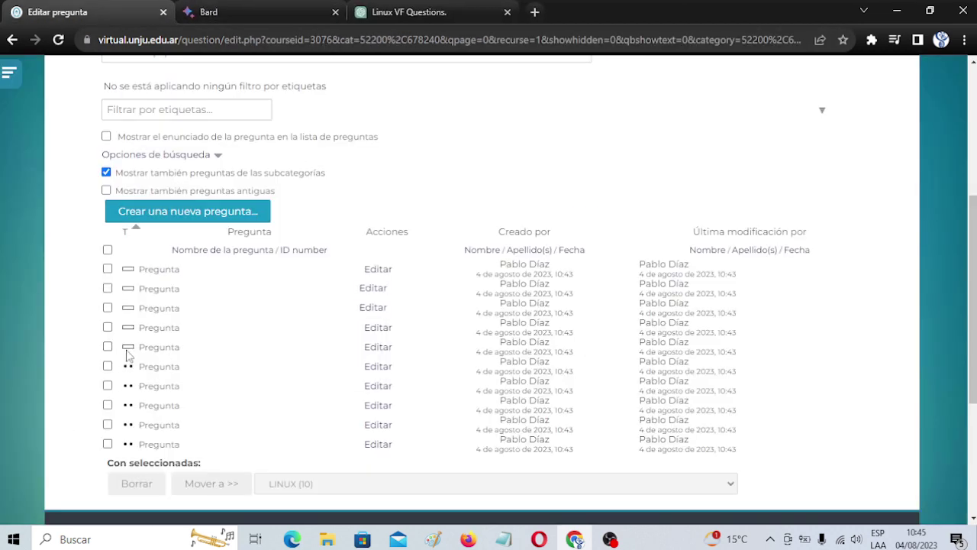
click(164, 355)
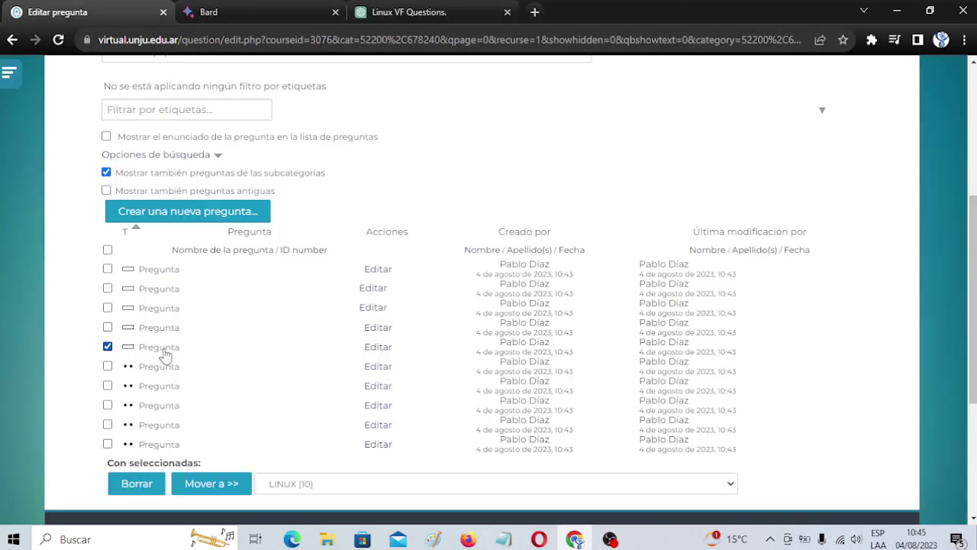
click(164, 355)
click(383, 350)
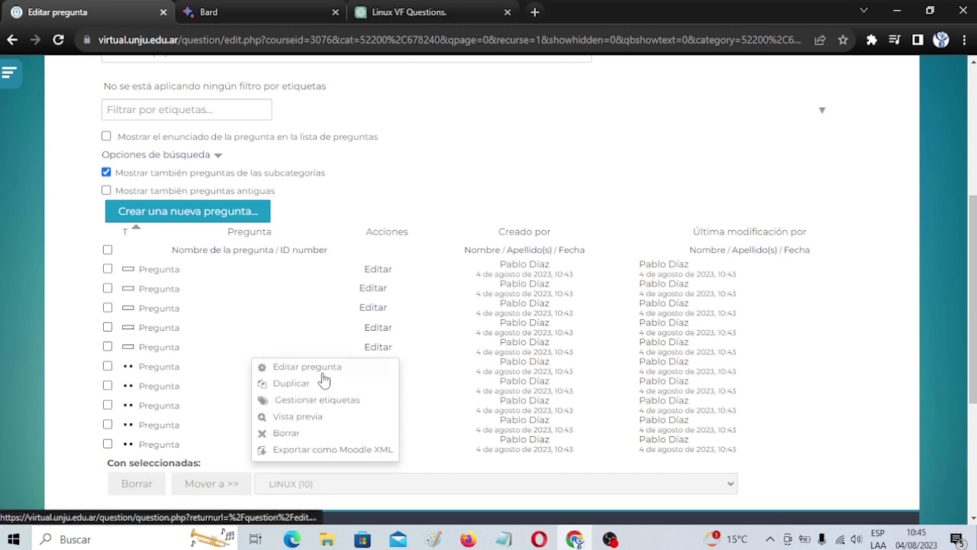
click(290, 419)
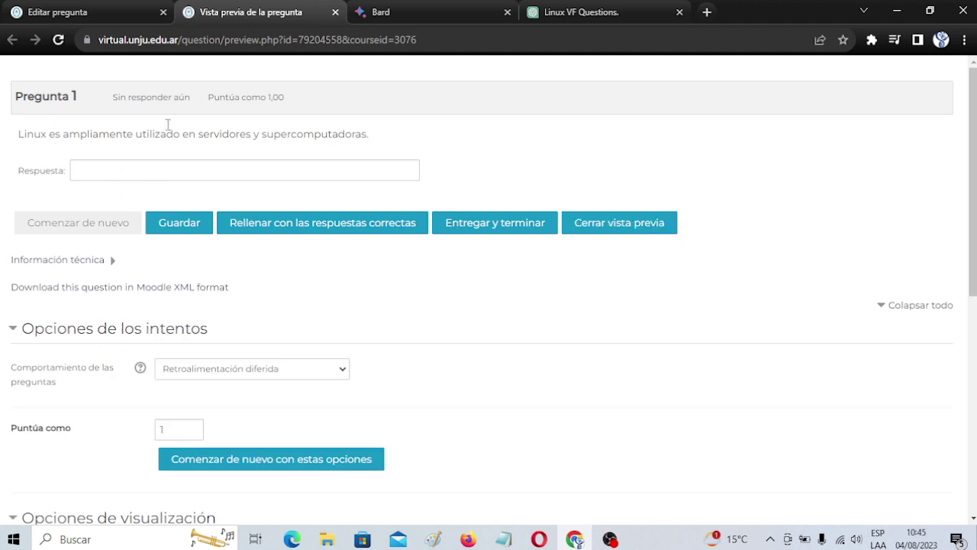
click(334, 13)
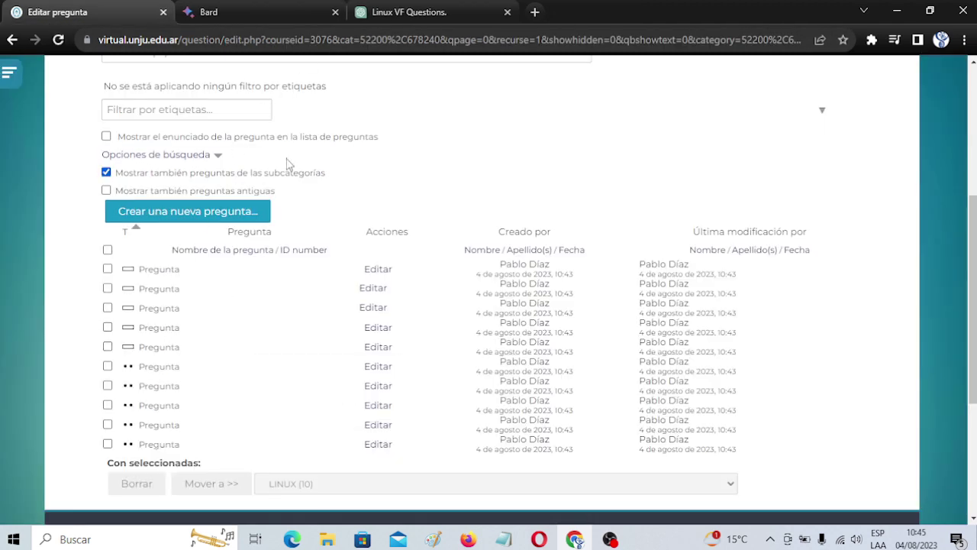
Review the {V} and {F} answer marks in the ChatGPT chat "Linux VF Questions." and return to the question bank.
scroll(211, 316, up, 4)
scroll(213, 316, down, 4)
click(421, 13)
click(471, 290)
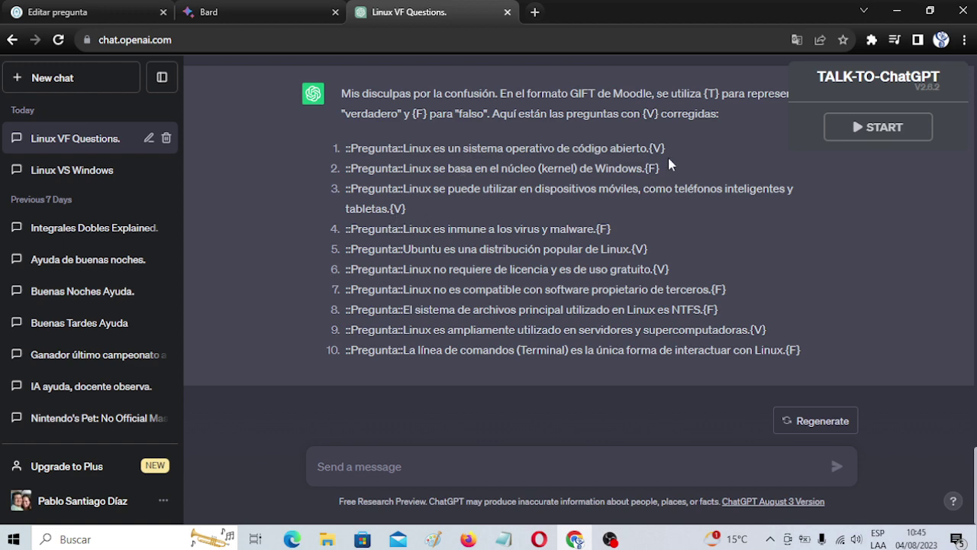
click(99, 15)
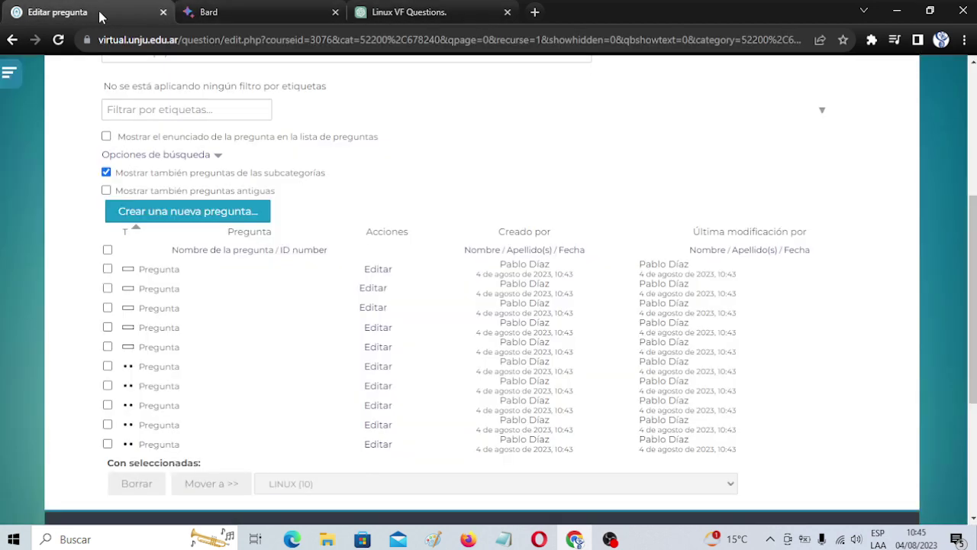